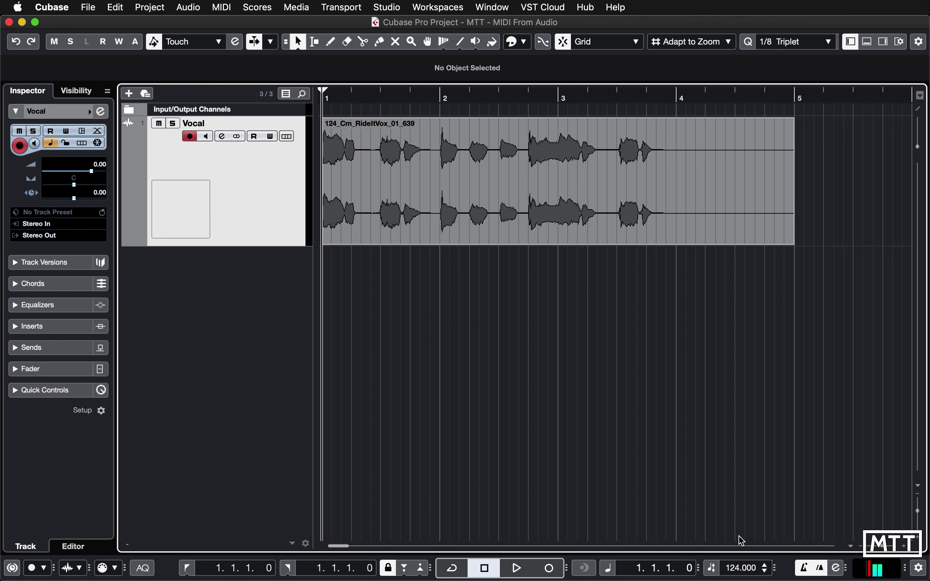
Step: Play the vocal twice from the project start to audition it
{"action": "key", "text": "space"}
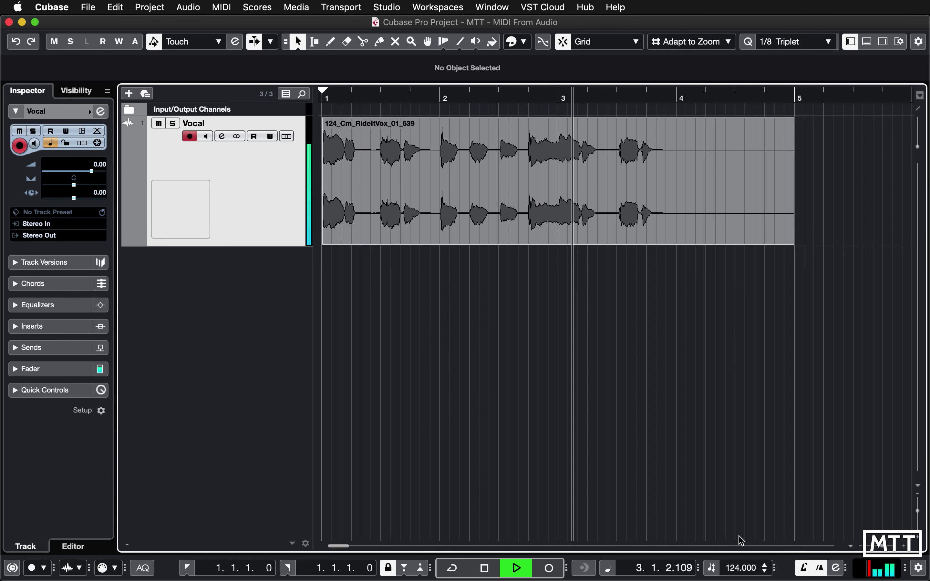
{"action": "key", "text": "space"}
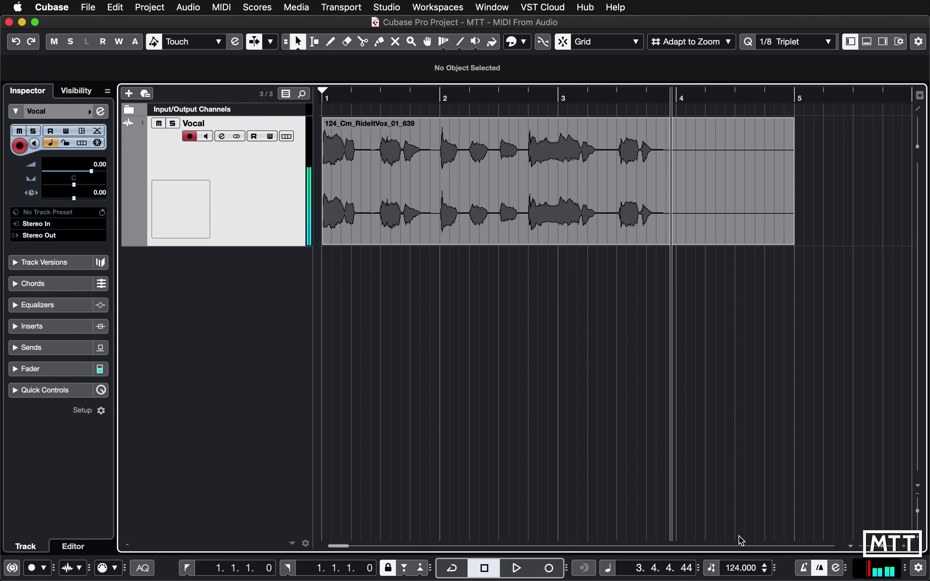
{"action": "key", "text": "Home"}
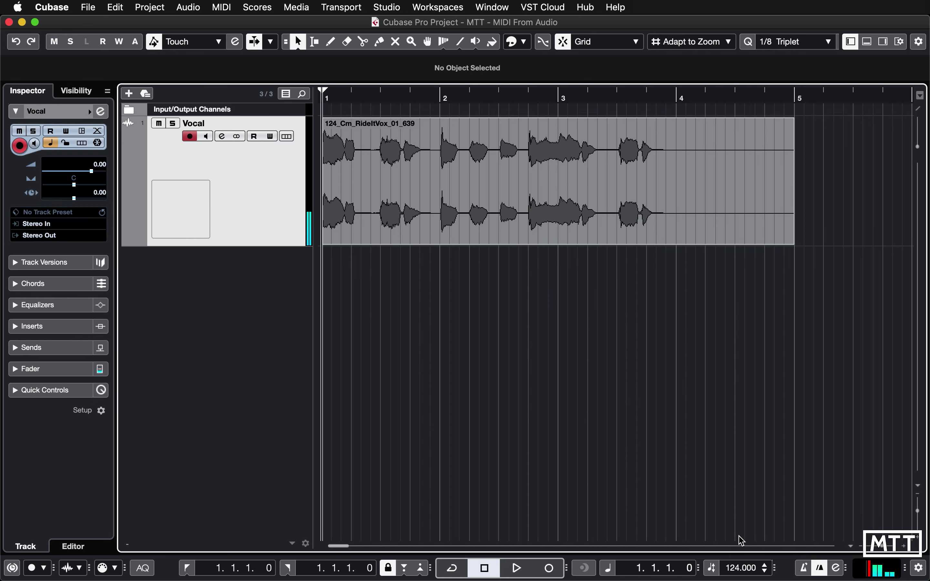
{"action": "key", "text": "space"}
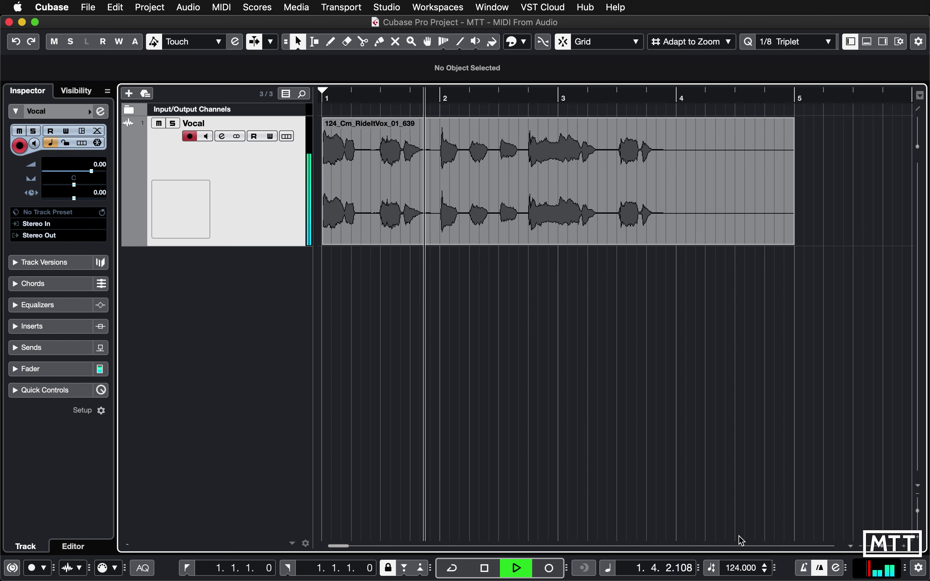
{"action": "key", "text": "space"}
{"action": "key", "text": "Home"}
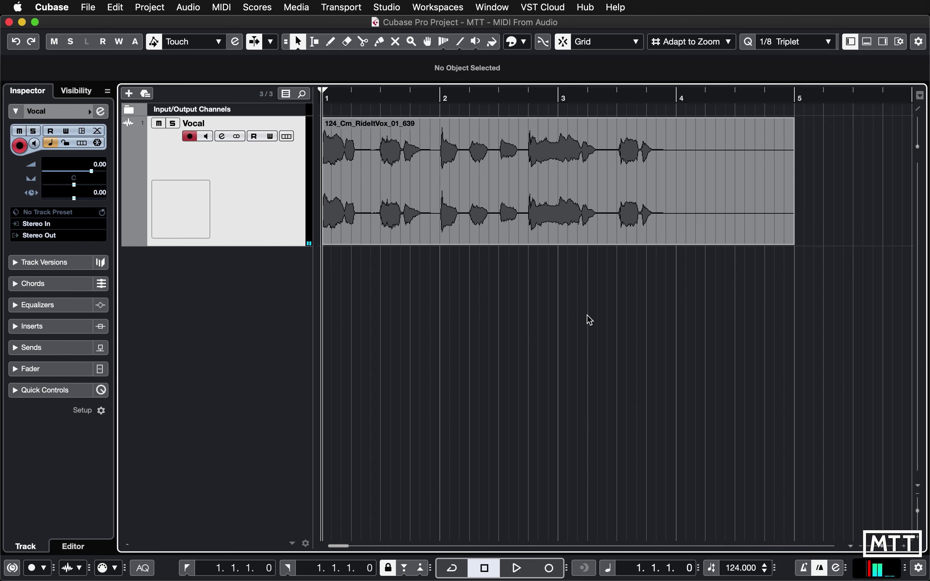
Step: Open the vocal event in the lower-zone Sample Editor, resize it, and expand the VariAudio section
{"action": "double_click", "coordinate": [486, 192]}
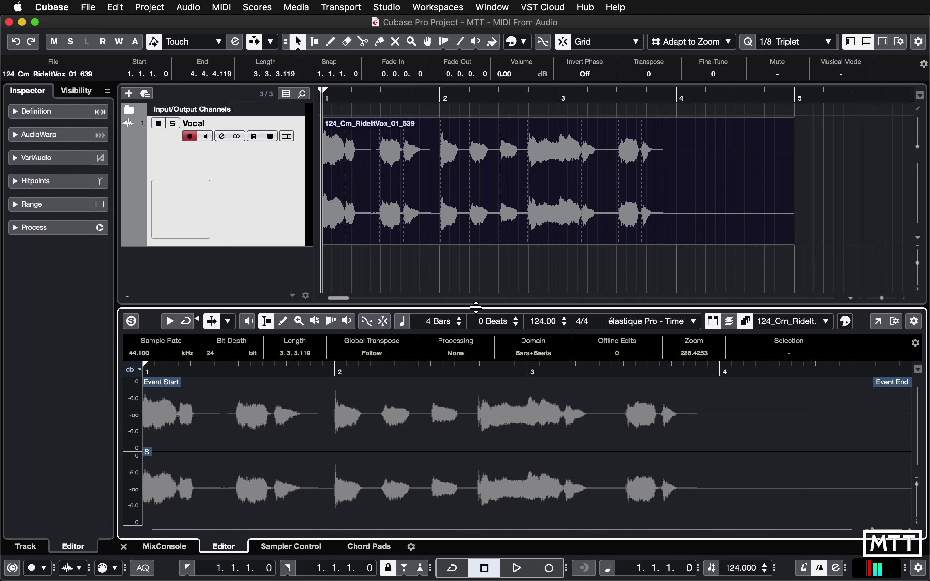
{"action": "left_click_drag", "start_coordinate": [479, 309], "coordinate": [483, 220]}
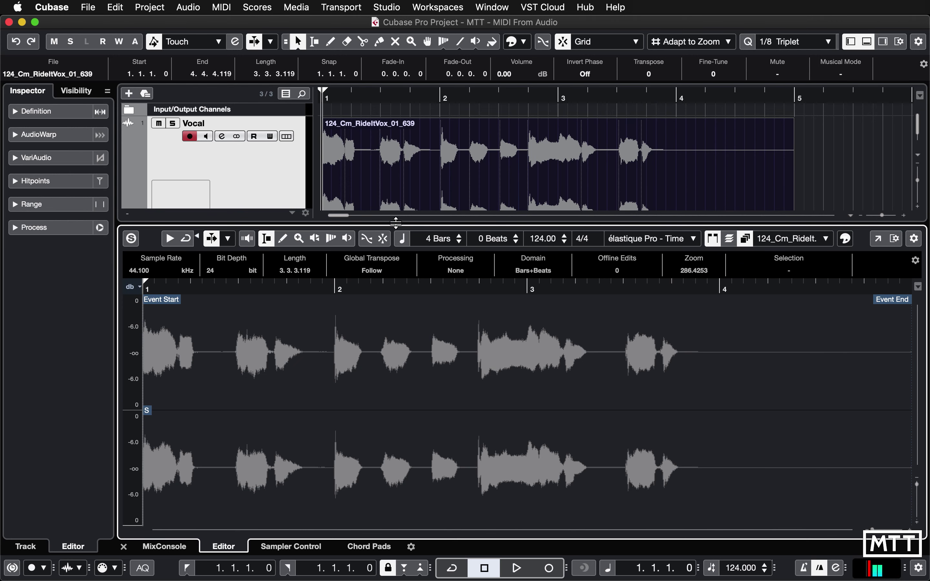
{"action": "left_click_drag", "start_coordinate": [396, 225], "coordinate": [396, 255]}
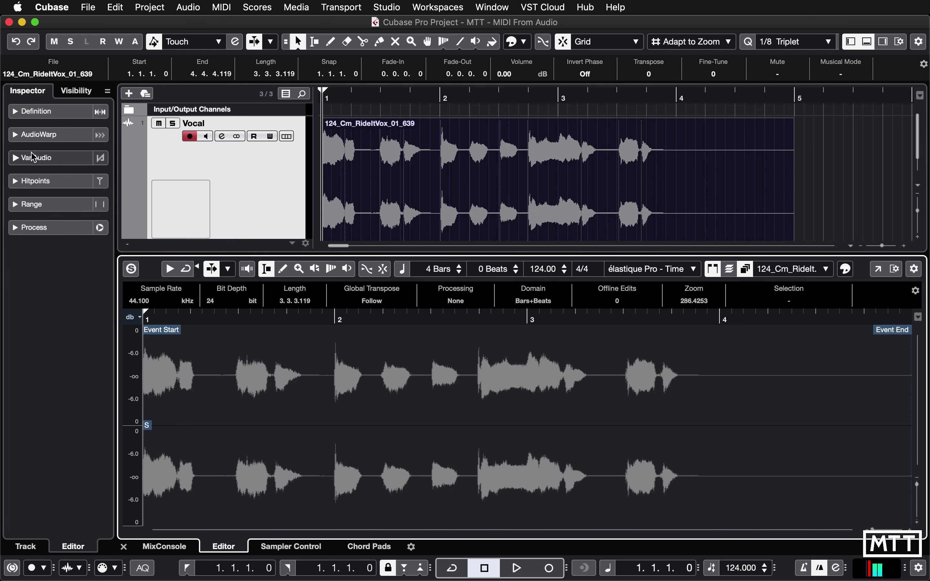
{"action": "left_click", "coordinate": [20, 158]}
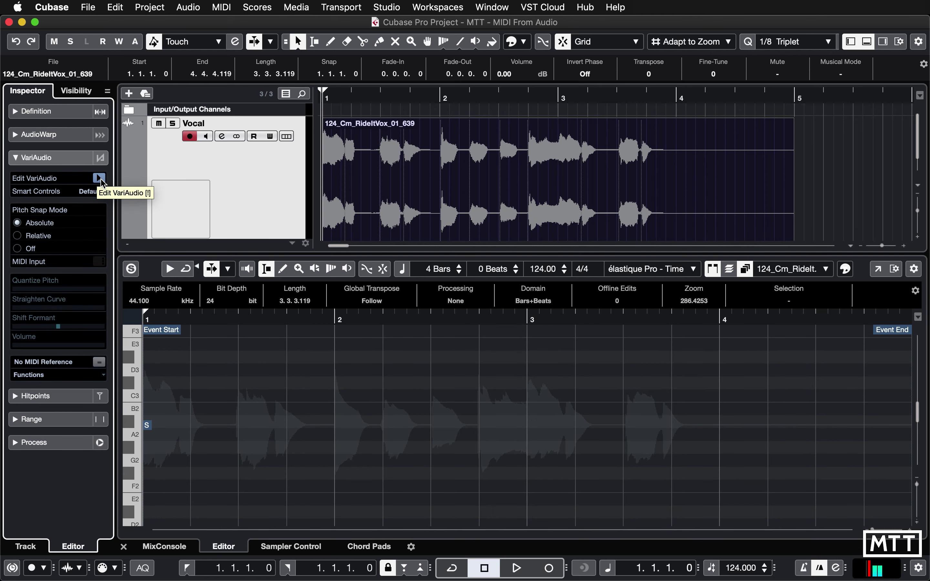
Step: Run Edit VariAudio so the vocal shows as pitch segments from about F2 to C3
{"action": "left_click", "coordinate": [99, 179]}
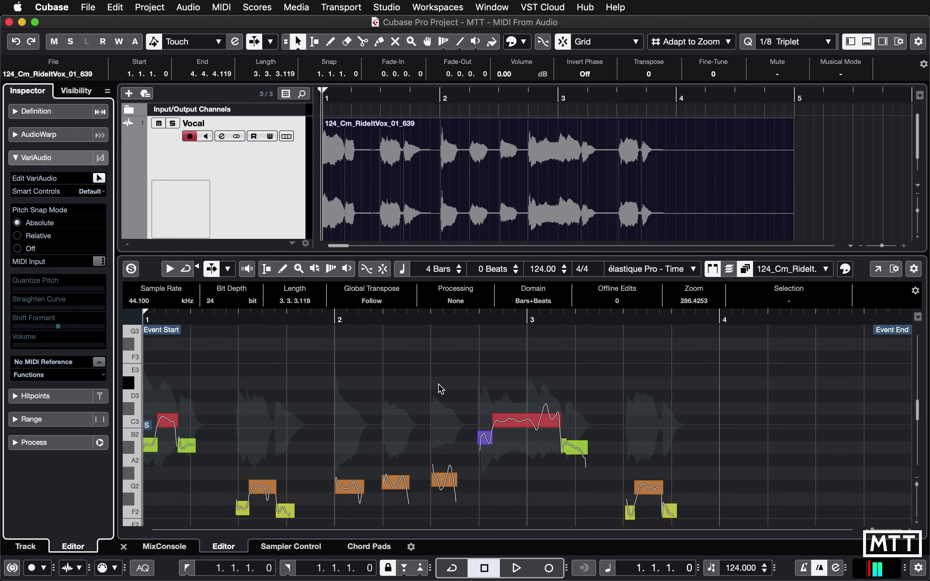
{"action": "scroll", "coordinate": [438, 389], "scroll_direction": "down", "scroll_amount": 3}
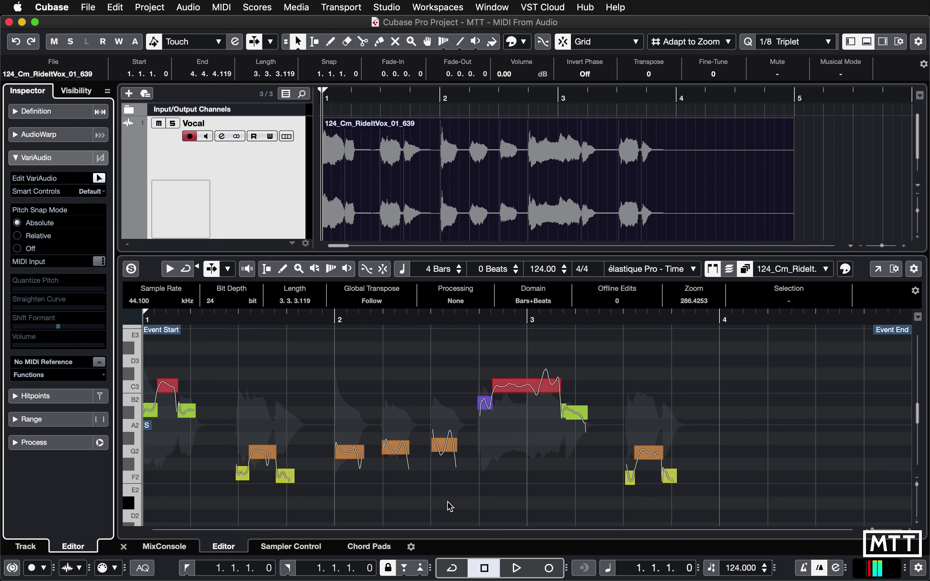
Step: Extract MIDI from the vocal with Notes and Static Pitchbend Data and Dynamic Velocity
{"action": "left_click", "coordinate": [104, 379]}
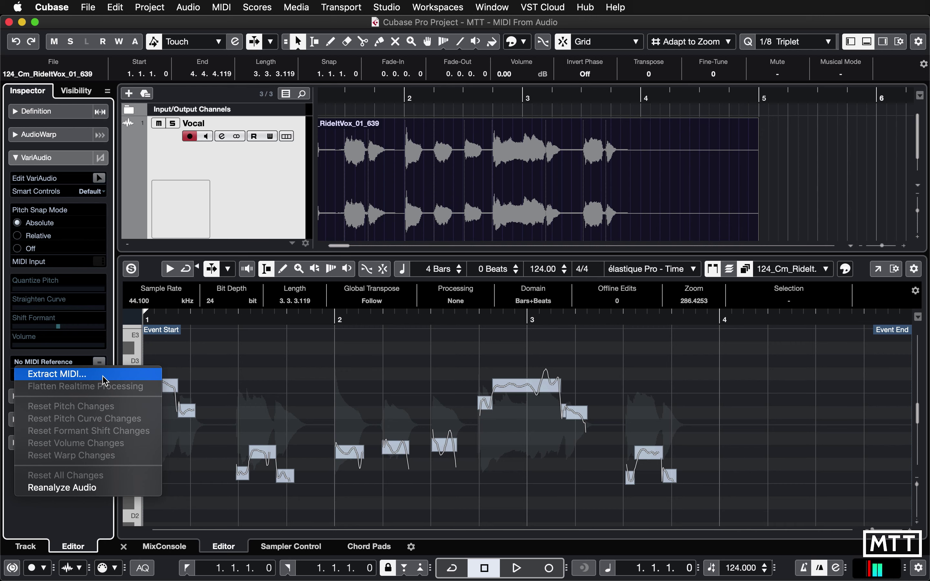
{"action": "left_click", "coordinate": [47, 375]}
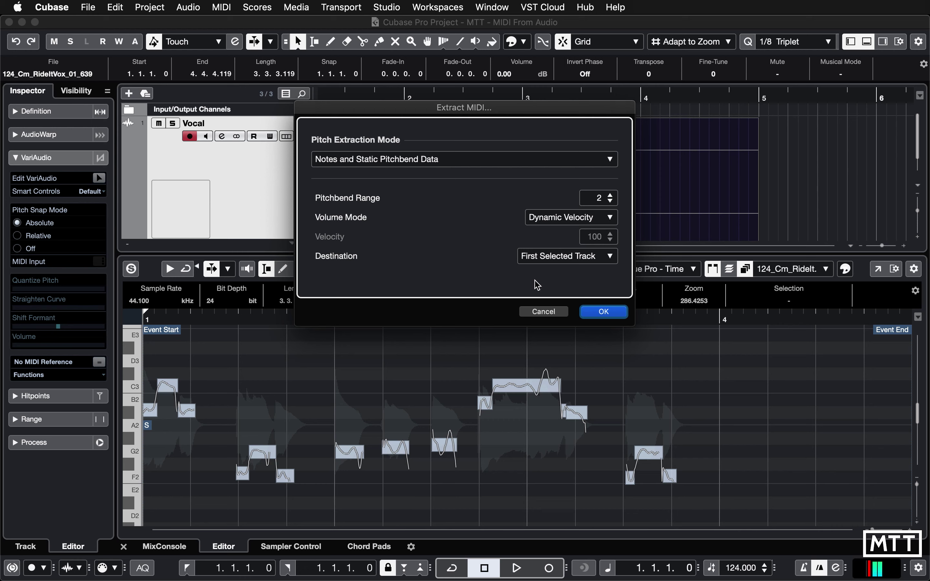
{"action": "left_click", "coordinate": [601, 312]}
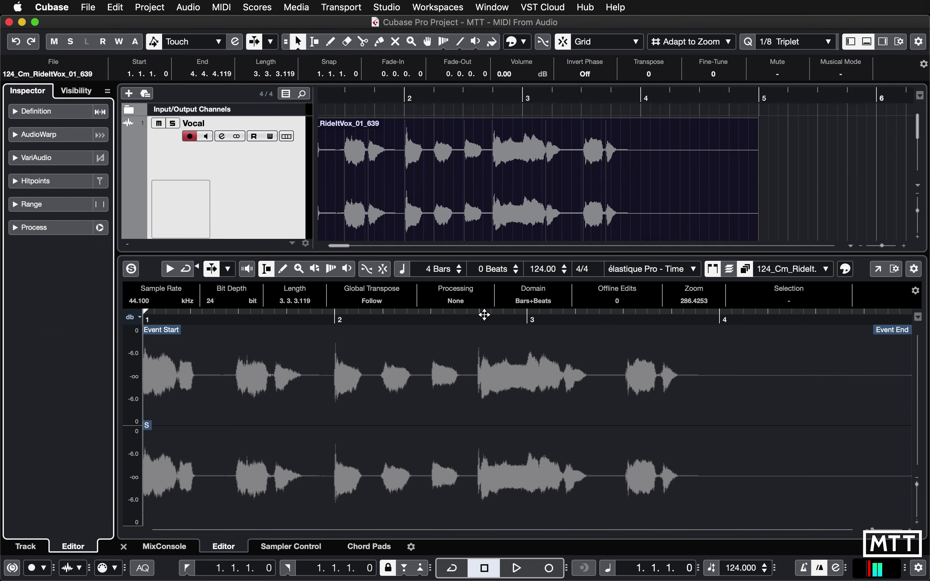
Step: Deselect the audio event, close the lower zone, and select the new MIDI 01 track
{"action": "left_click", "coordinate": [439, 338]}
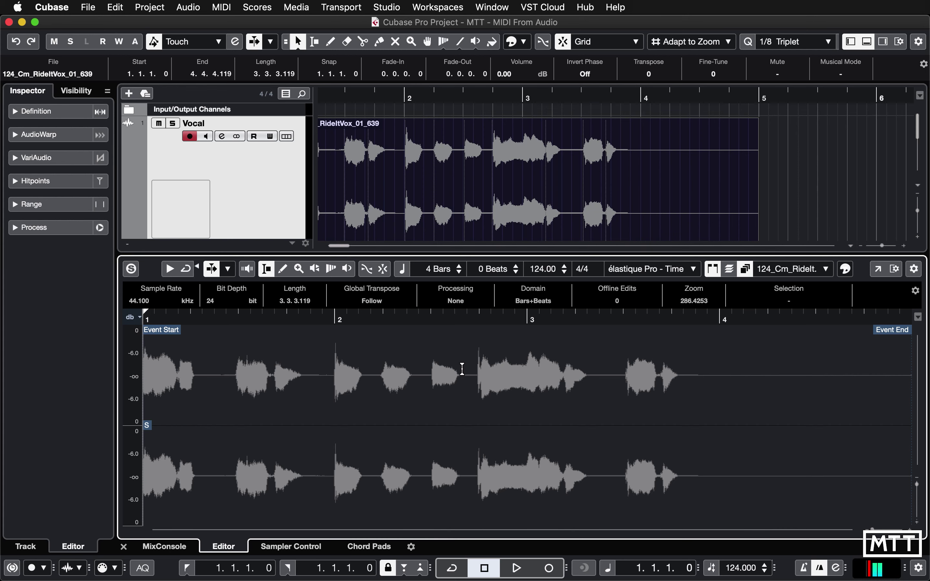
{"action": "left_click", "coordinate": [788, 220]}
{"action": "key", "text": "super+alt+e"}
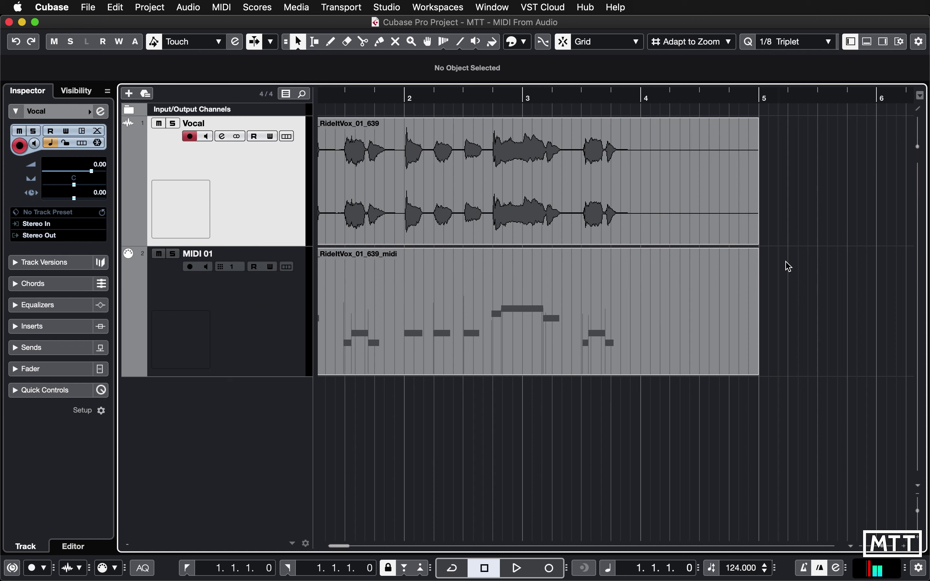
{"action": "left_click", "coordinate": [265, 329]}
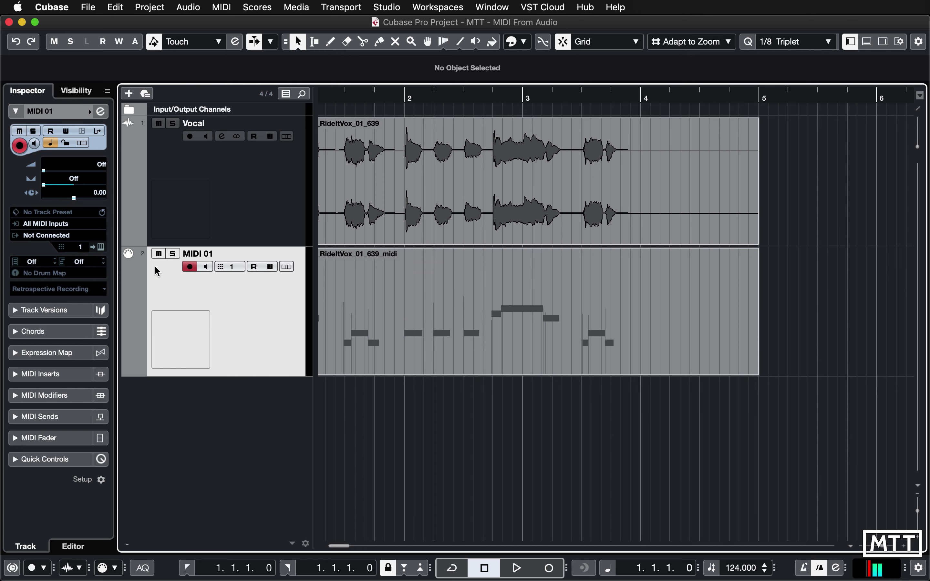
Step: Add a HALion Sonic instrument track loaded with the Robotic Voice preset
{"action": "right_click", "coordinate": [273, 393]}
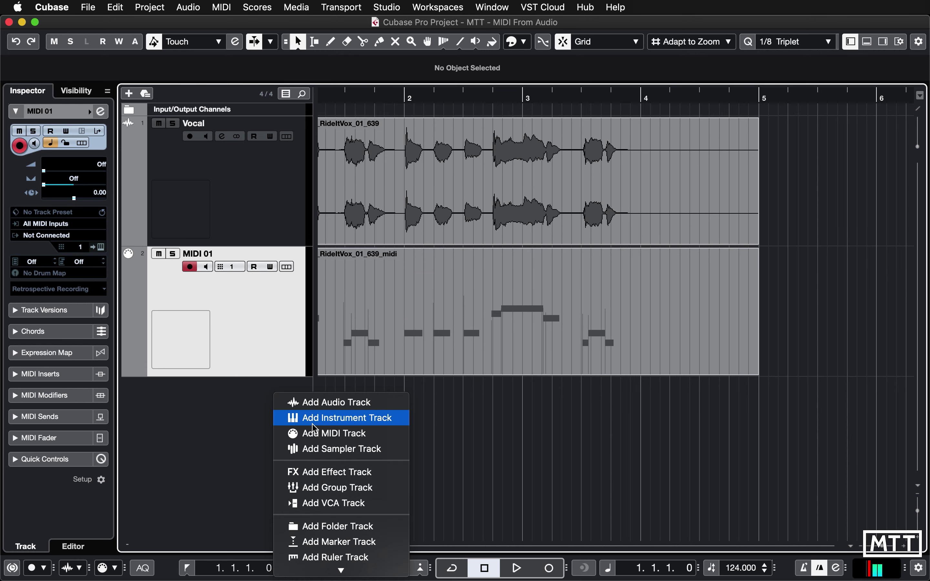
{"action": "left_click", "coordinate": [304, 419]}
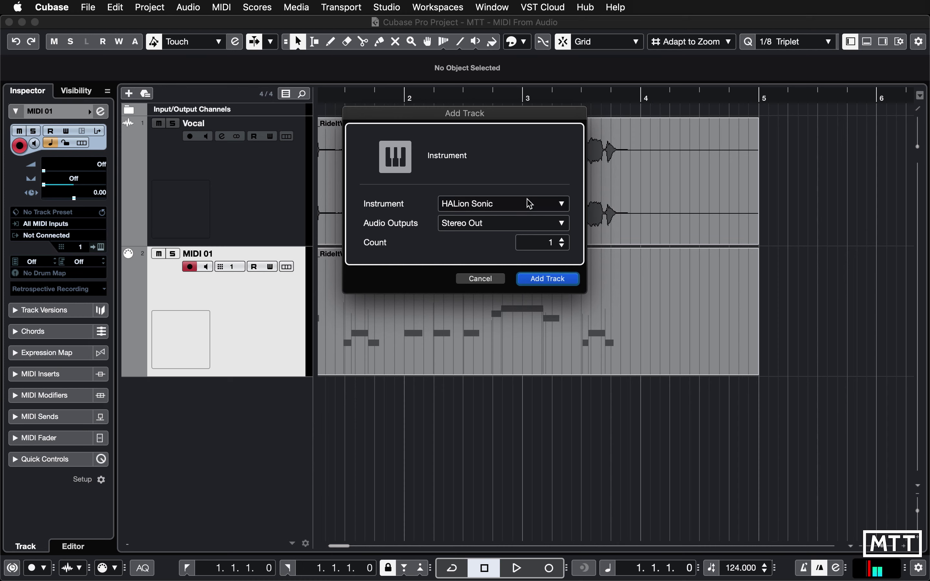
{"action": "left_click", "coordinate": [548, 279]}
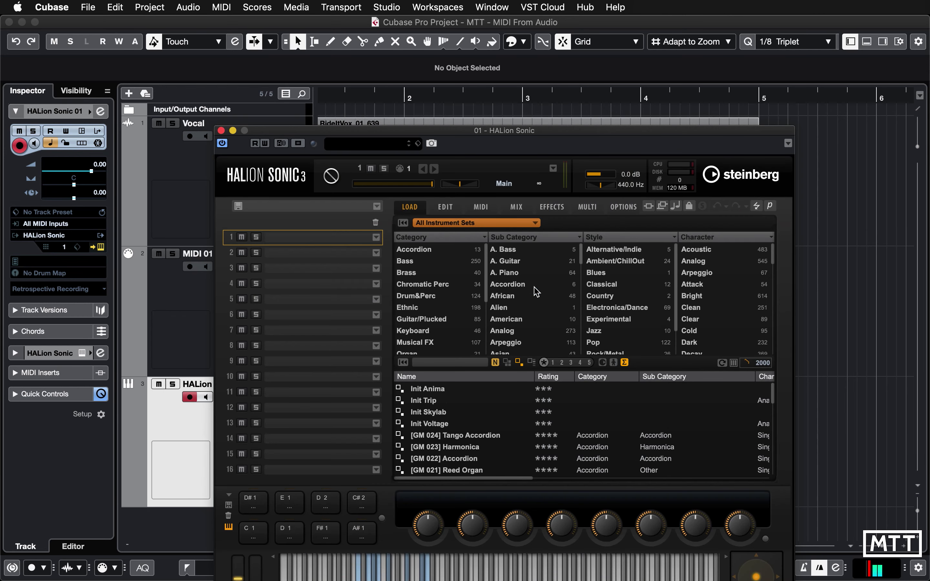
{"action": "left_click", "coordinate": [481, 446]}
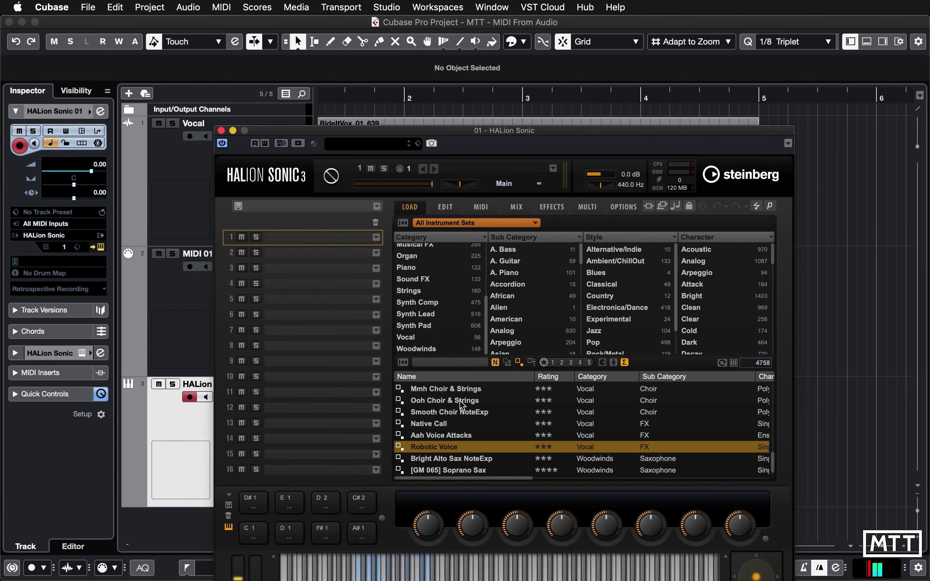
{"action": "double_click", "coordinate": [430, 448]}
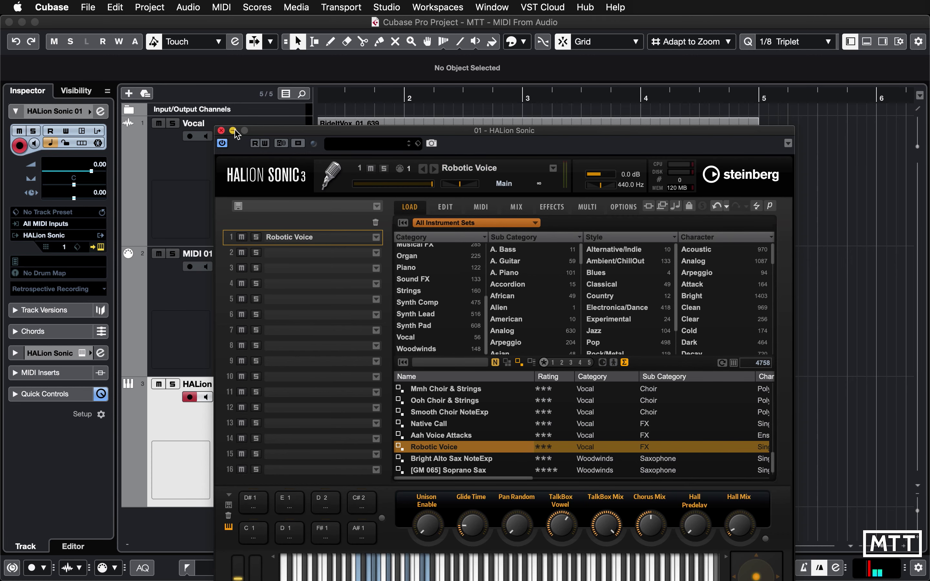
{"action": "left_click", "coordinate": [221, 130]}
Step: Move the extracted MIDI part onto HALion Sonic 01, remove MIDI 01, and solo HALion Sonic 01
{"action": "left_click", "coordinate": [406, 363]}
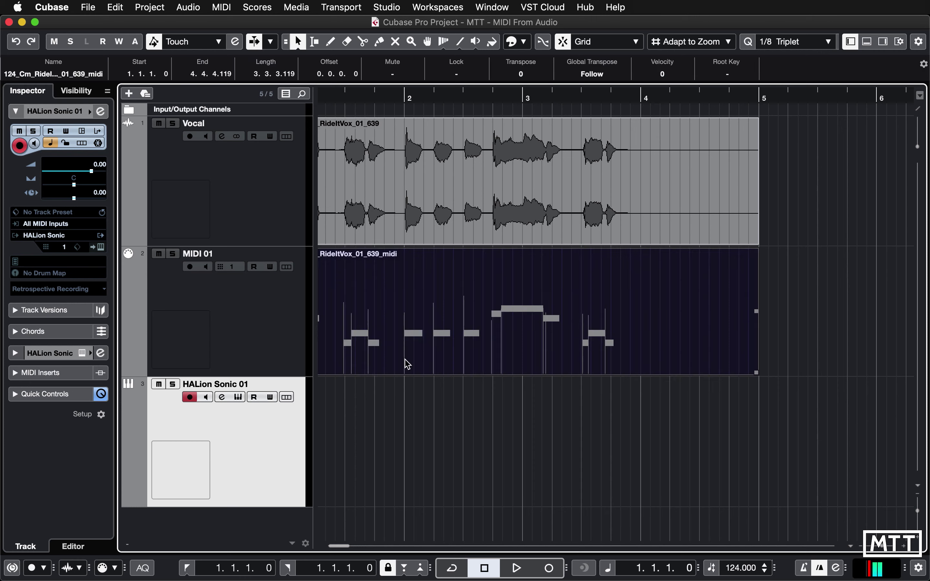
{"action": "left_click_drag", "start_coordinate": [407, 363], "coordinate": [402, 411]}
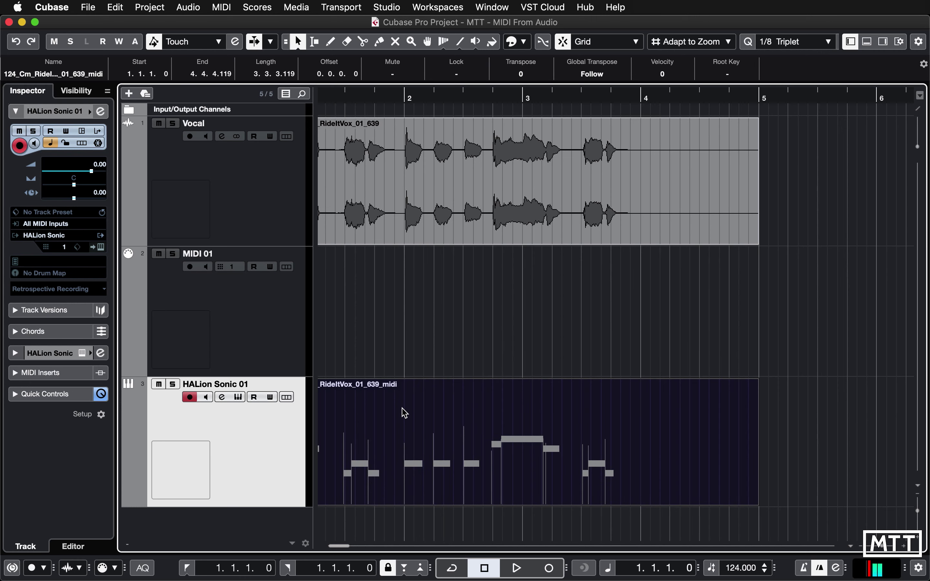
{"action": "right_click", "coordinate": [264, 330]}
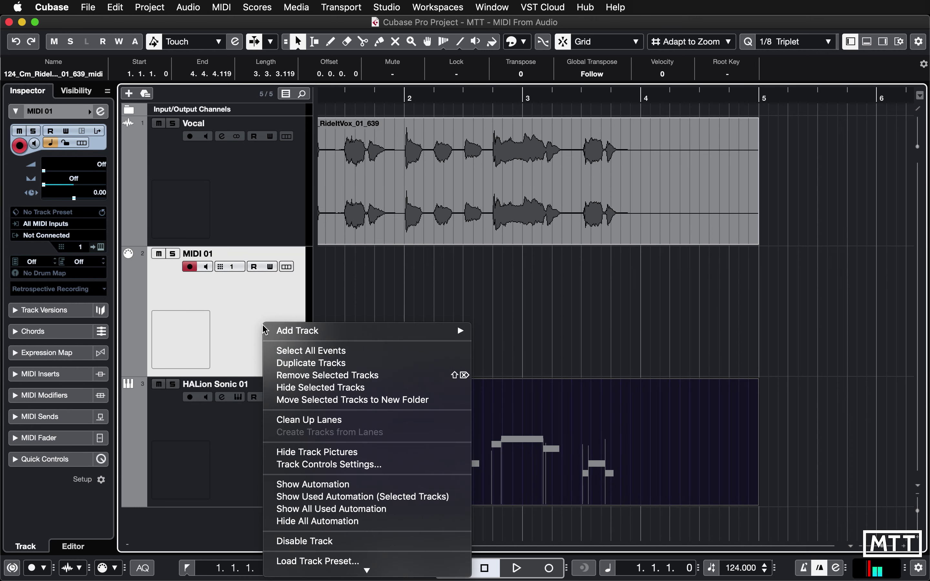
{"action": "left_click", "coordinate": [300, 375]}
{"action": "left_click", "coordinate": [267, 326]}
{"action": "left_click", "coordinate": [173, 254]}
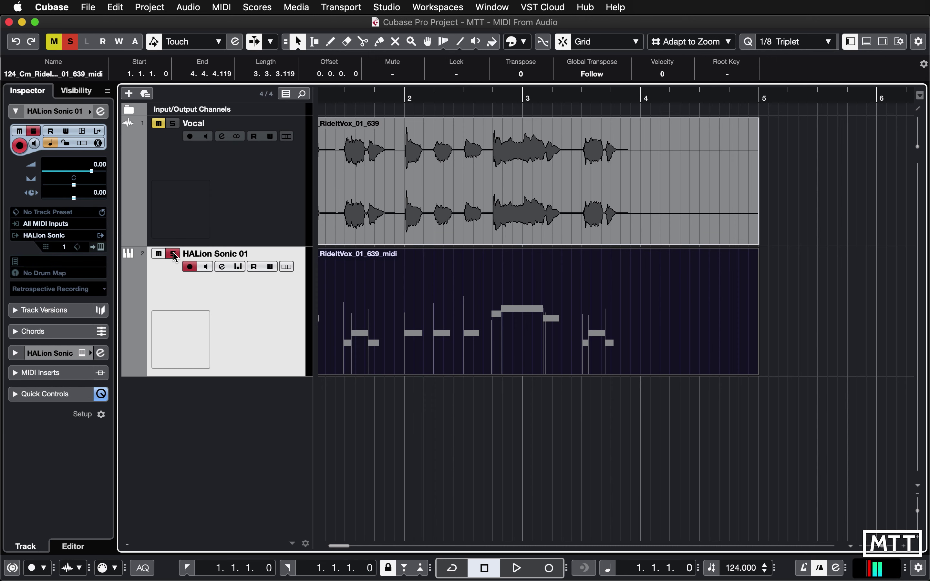
Step: Audition the robotic voice, then solo the Vocal too and play both from the start
{"action": "key", "text": "space"}
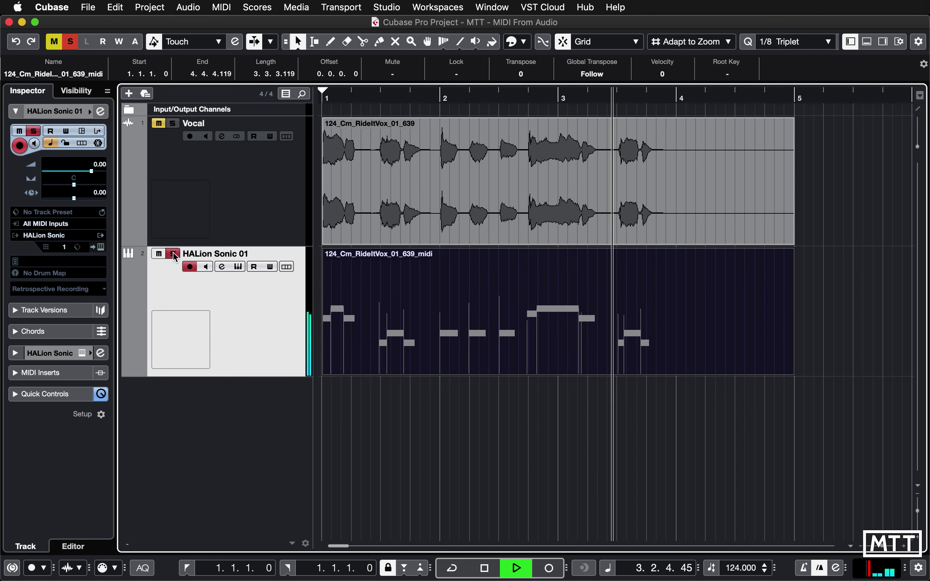
{"action": "key", "text": "space"}
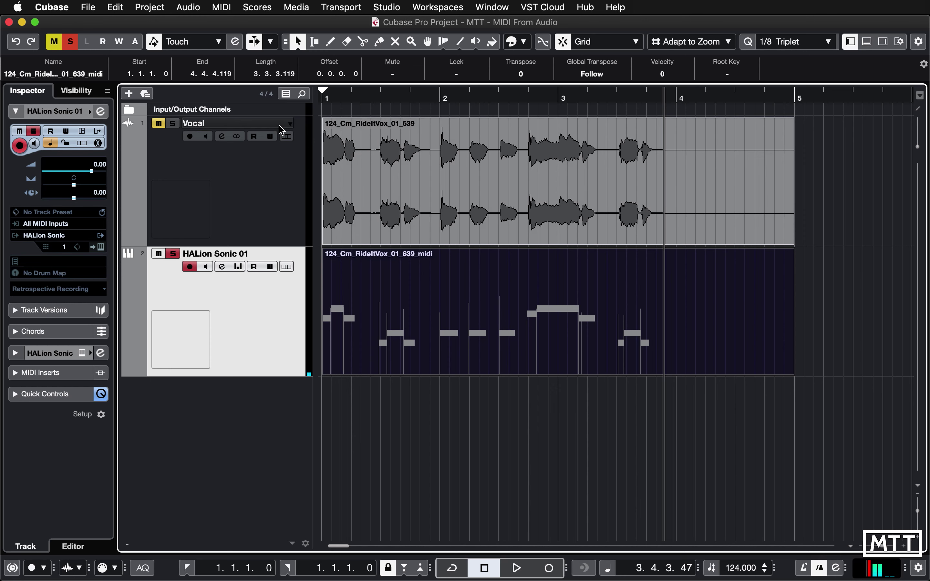
{"action": "left_click", "coordinate": [173, 124]}
{"action": "key", "text": "comma"}
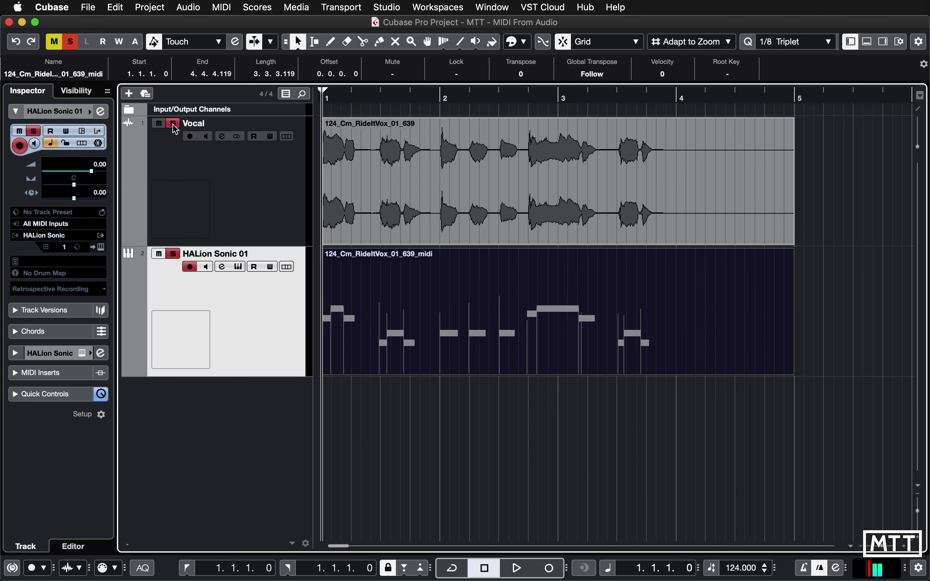
{"action": "key", "text": "space"}
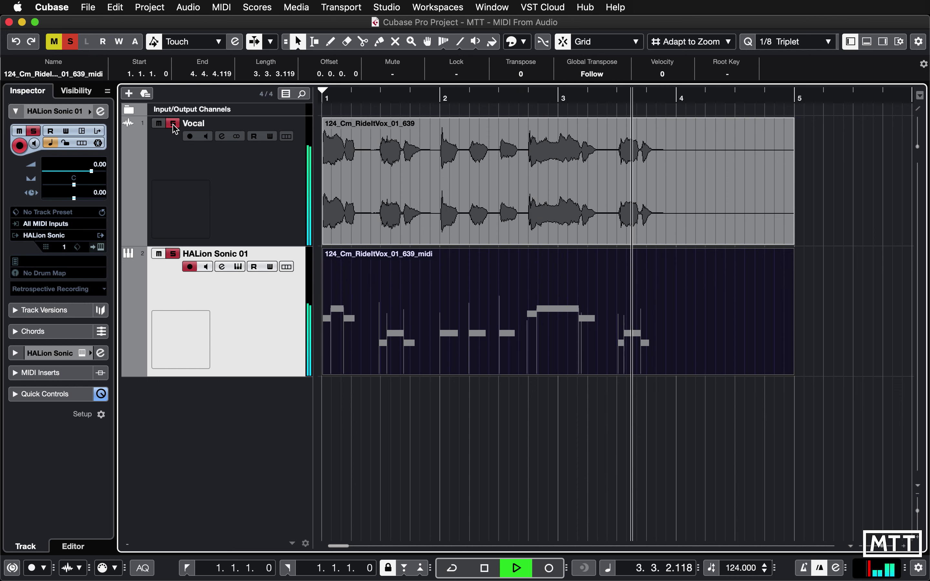
{"action": "key", "text": "space"}
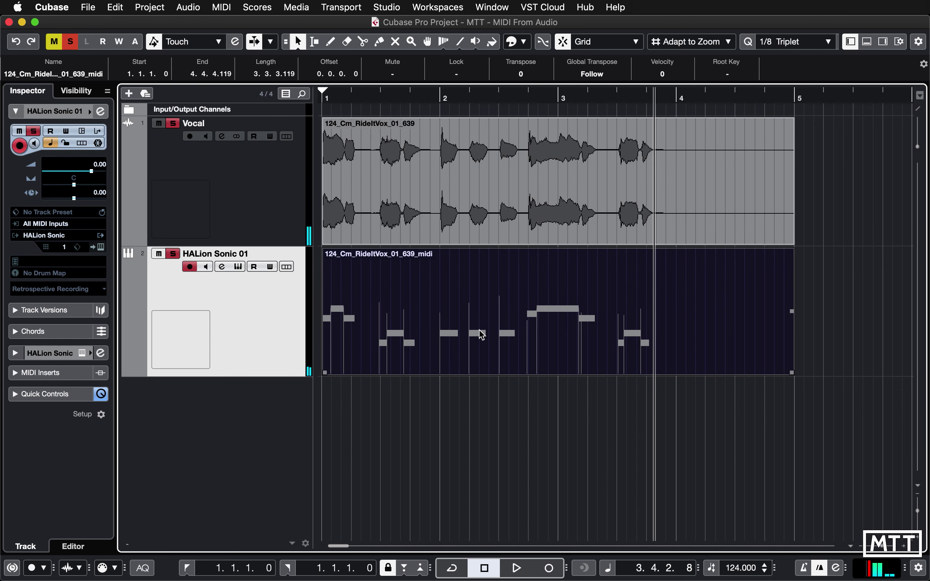
Step: Open the MIDI part in the Key Editor and show its Pitchbend controller lane
{"action": "double_click", "coordinate": [445, 311]}
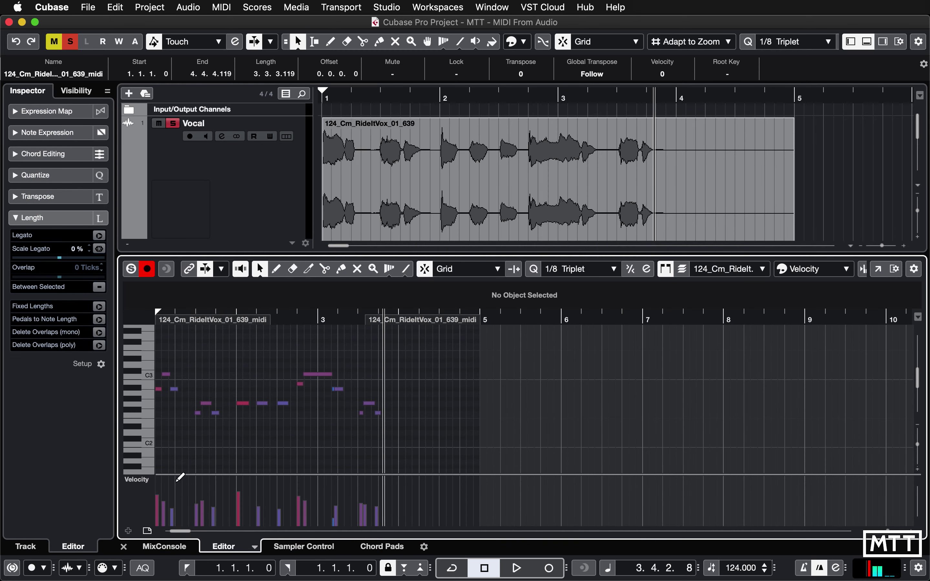
{"action": "left_click", "coordinate": [148, 485]}
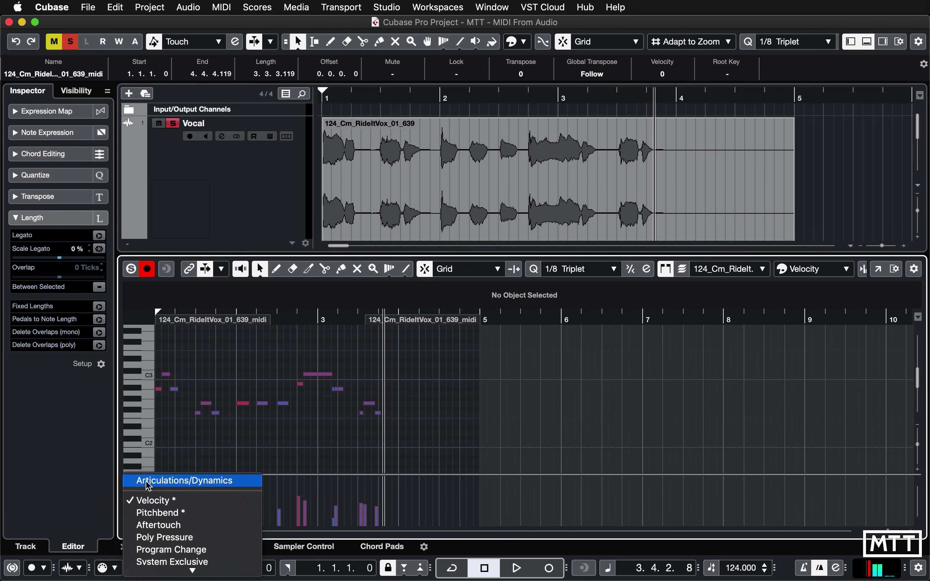
{"action": "left_click", "coordinate": [158, 514]}
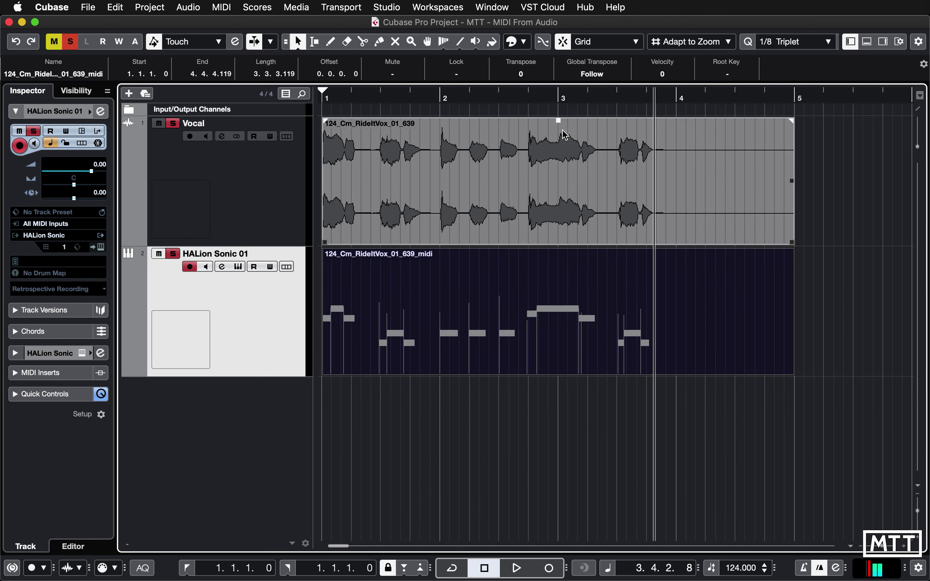
{"action": "left_click", "coordinate": [615, 95]}
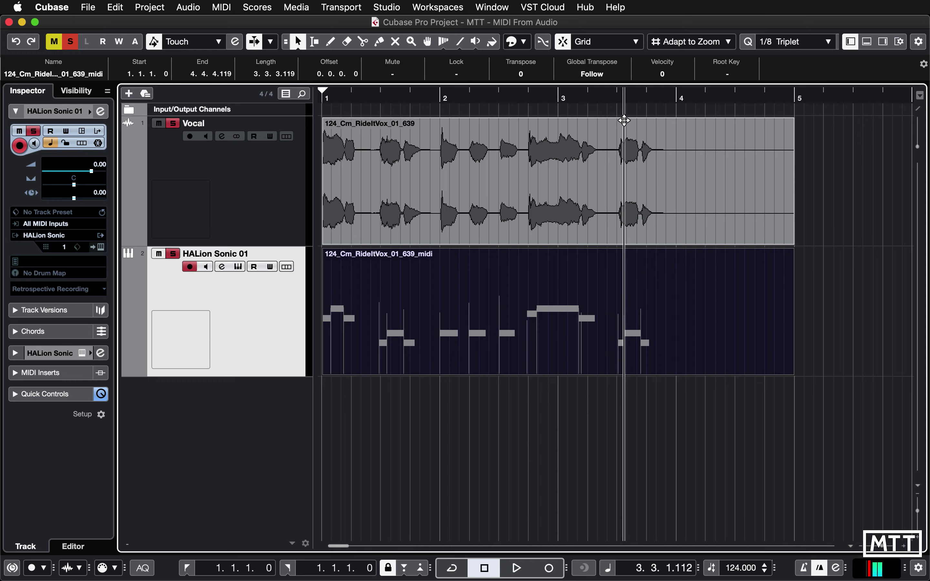
{"action": "left_click_drag", "start_coordinate": [624, 120], "coordinate": [626, 158]}
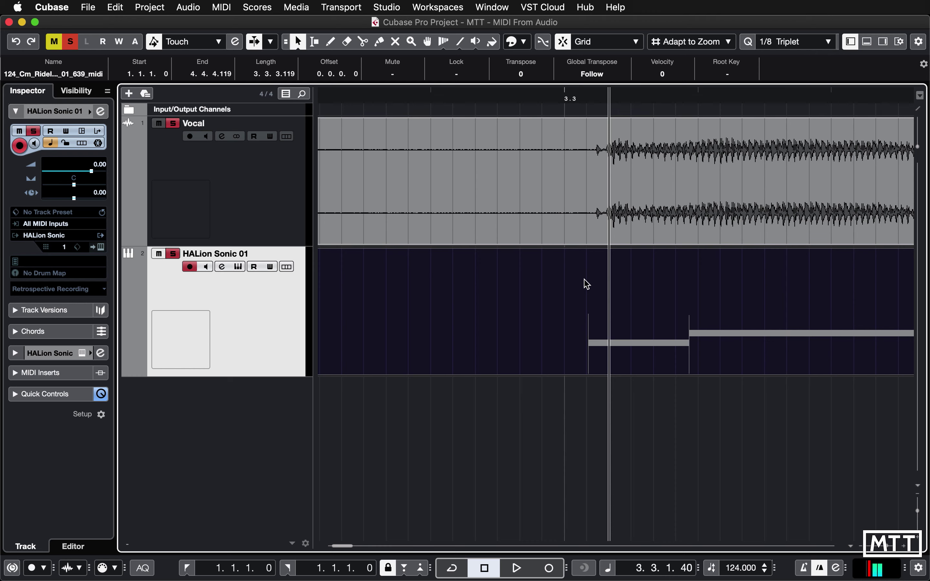
{"action": "left_click_drag", "start_coordinate": [608, 98], "coordinate": [607, 54]}
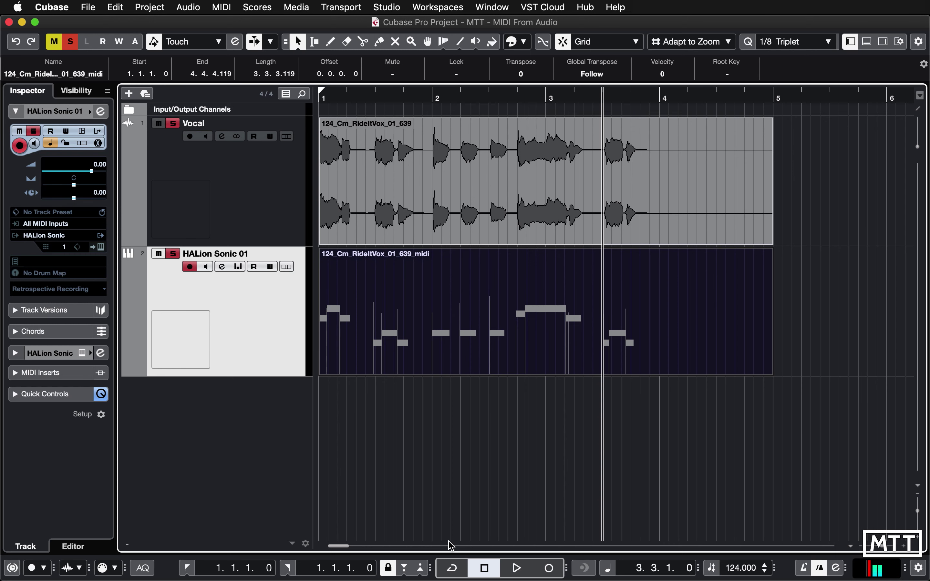
Step: Delete the previously extracted MIDI part
{"action": "left_click", "coordinate": [471, 404]}
{"action": "left_click", "coordinate": [475, 307]}
{"action": "key", "text": "Delete"}
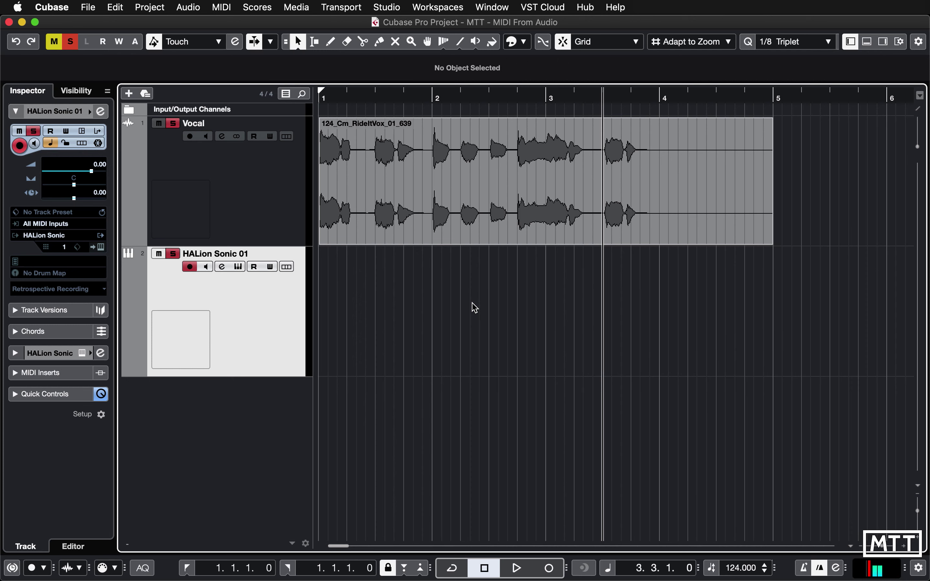
Step: Open the Vocal event's VariAudio view and its VariAudio Functions list
{"action": "left_click", "coordinate": [489, 223]}
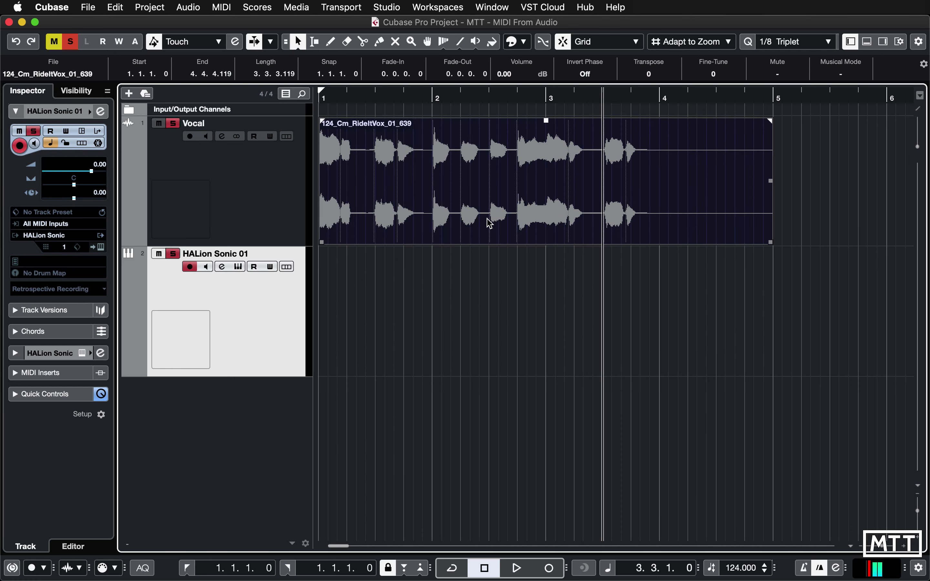
{"action": "double_click", "coordinate": [489, 223]}
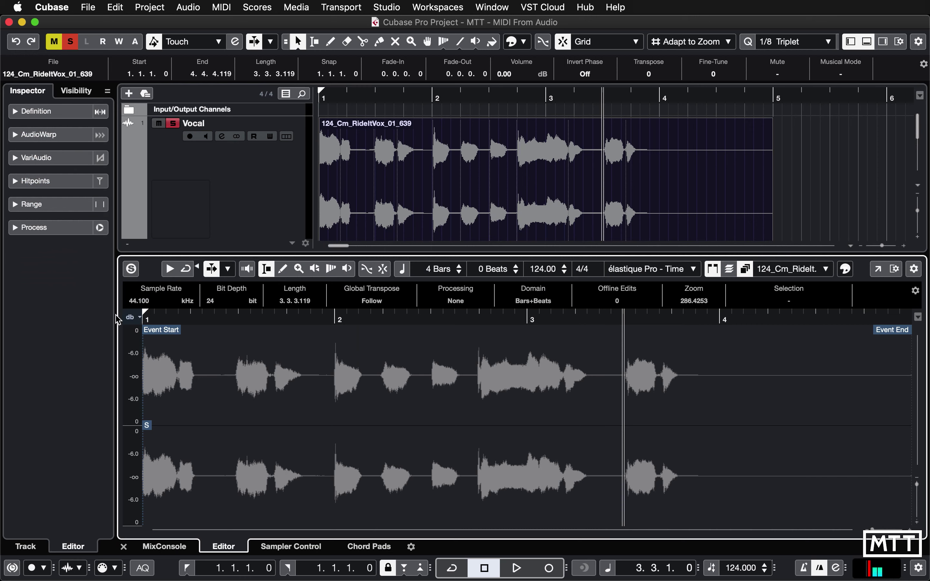
{"action": "left_click", "coordinate": [39, 158]}
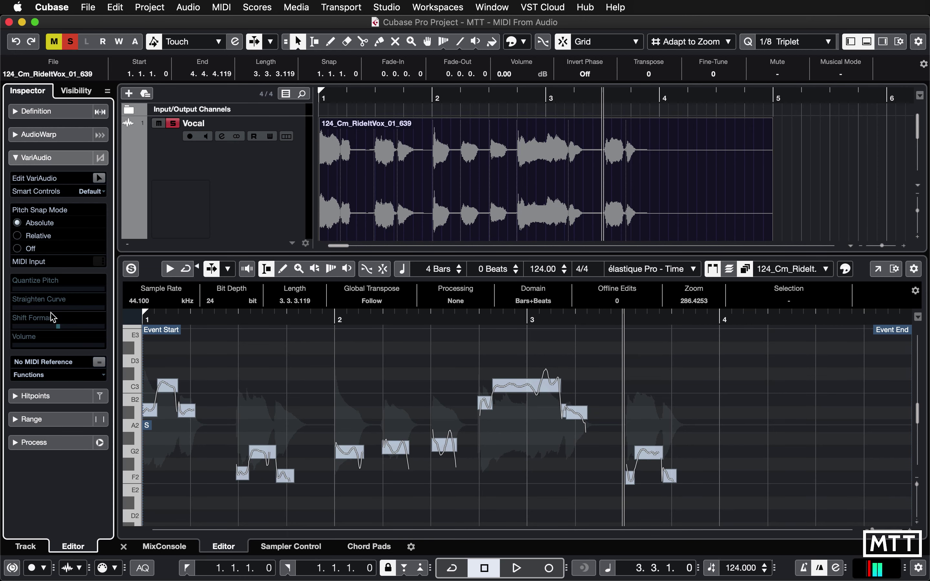
{"action": "left_click", "coordinate": [102, 375]}
Step: Extract MIDI using Notes and Continuous Pitchbend Data with a pitchbend range of 3
{"action": "left_click", "coordinate": [102, 379]}
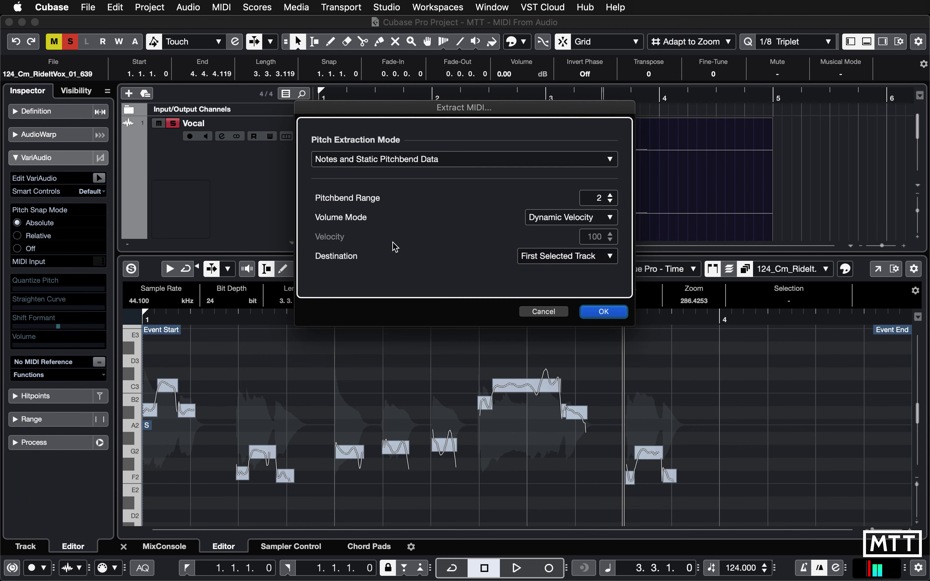
{"action": "left_click", "coordinate": [468, 160]}
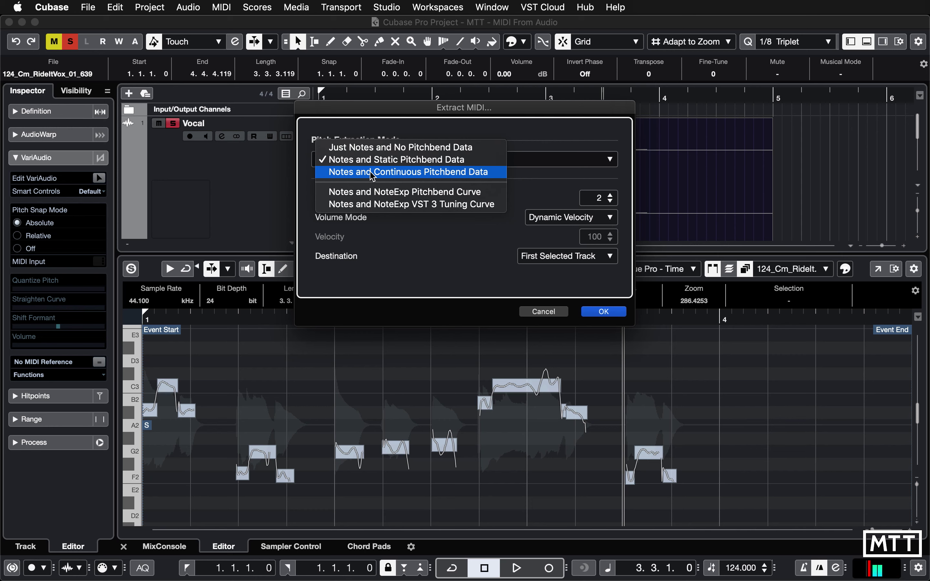
{"action": "left_click", "coordinate": [400, 176]}
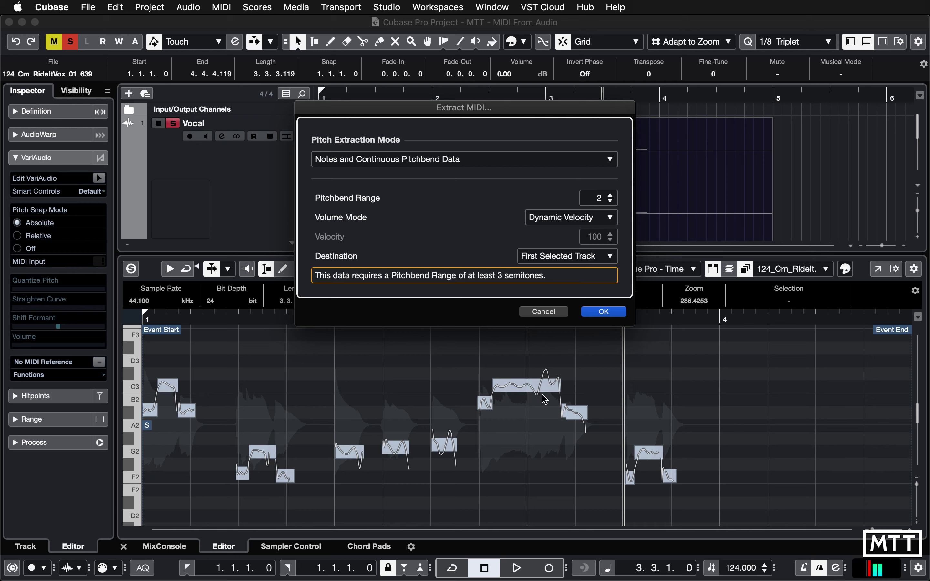
{"action": "left_click", "coordinate": [610, 197]}
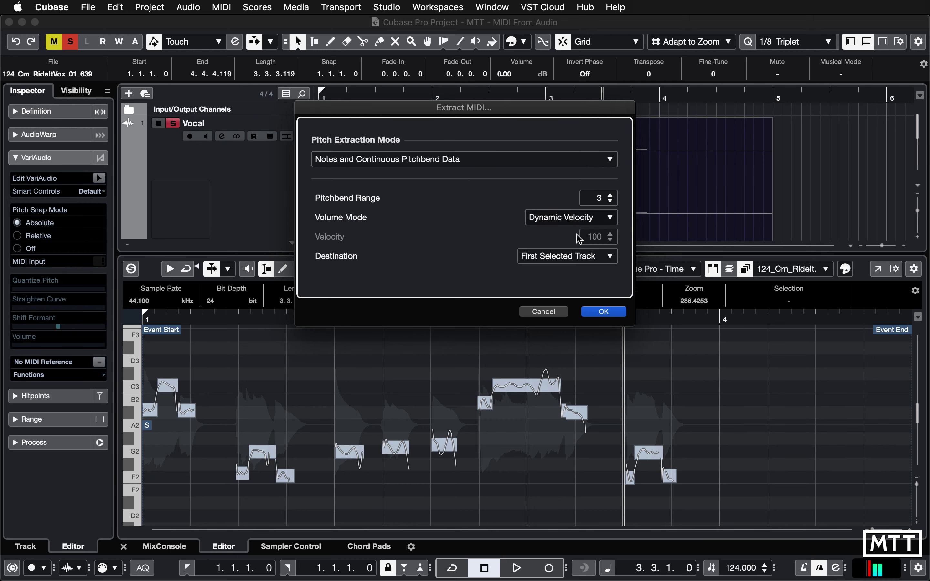
{"action": "left_click", "coordinate": [603, 311]}
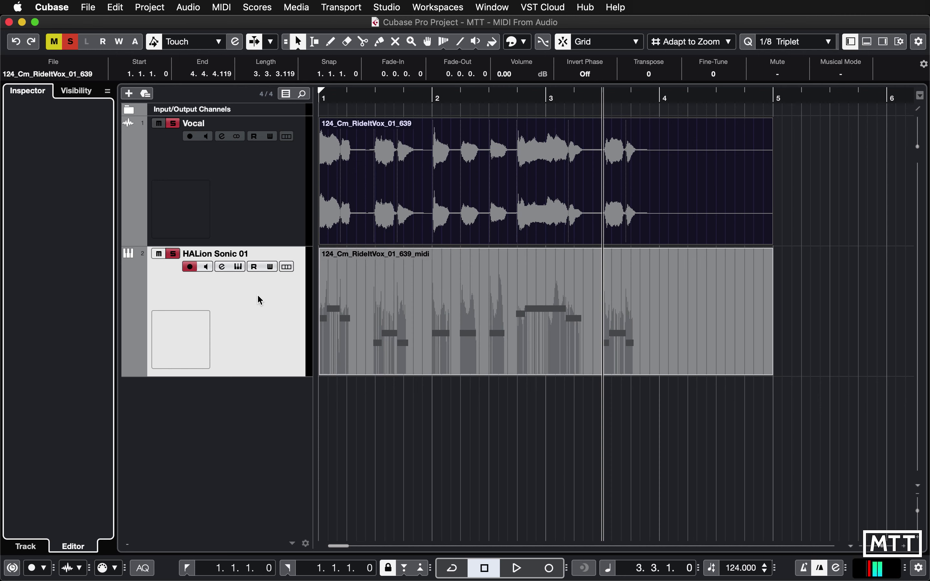
Step: Set Robotic Voice's PB Down to -3 and PB Up to +3, then close HALion Sonic
{"action": "left_click", "coordinate": [238, 267]}
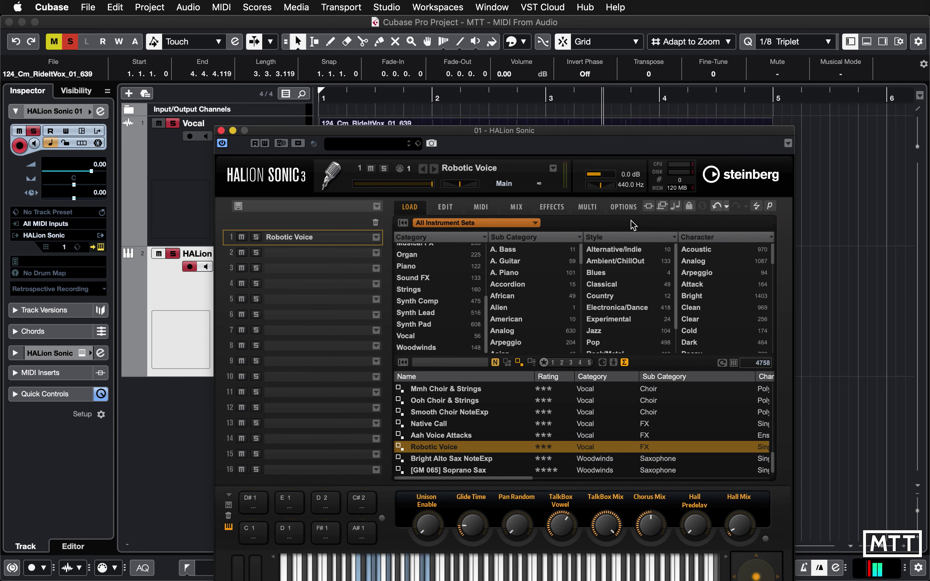
{"action": "left_click", "coordinate": [648, 205]}
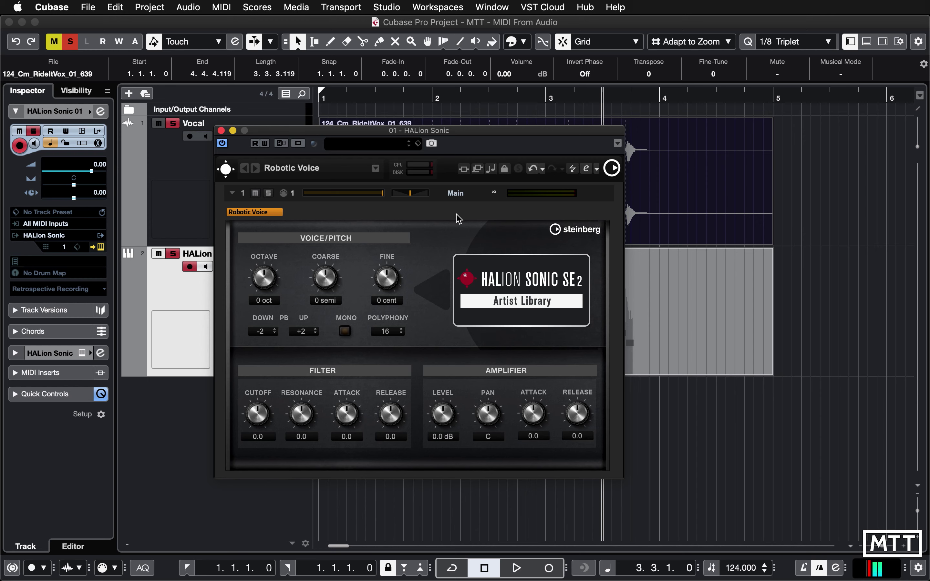
{"action": "left_click", "coordinate": [463, 169]}
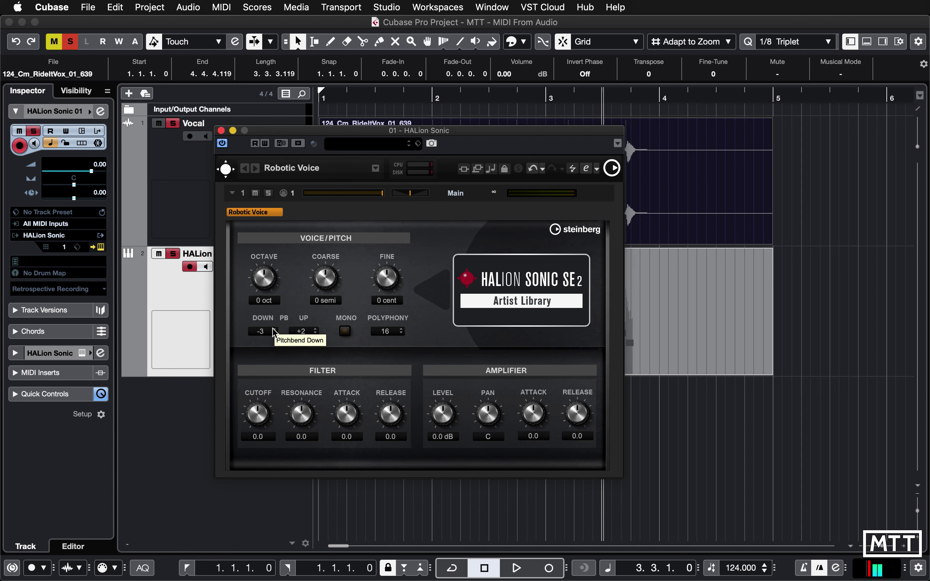
{"action": "left_click", "coordinate": [315, 328]}
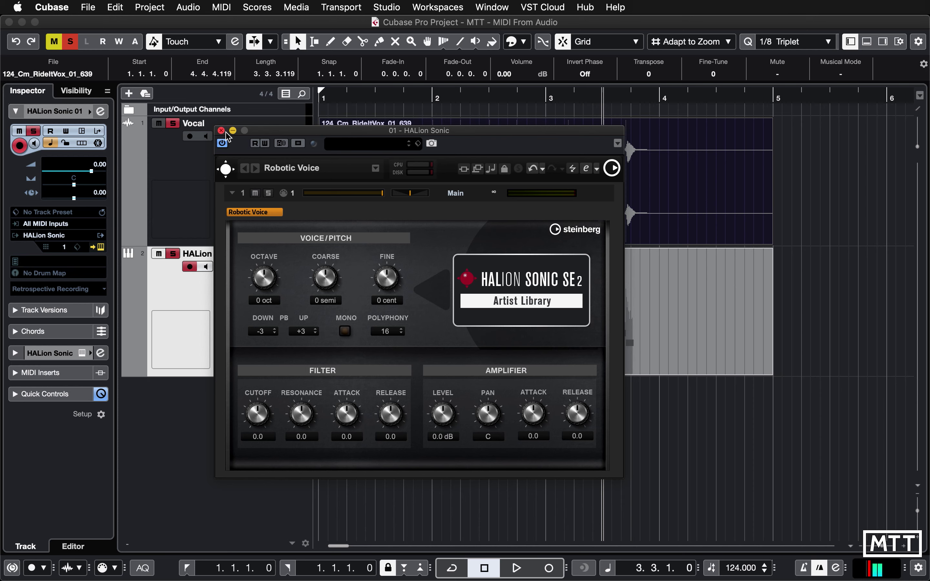
{"action": "left_click", "coordinate": [222, 130]}
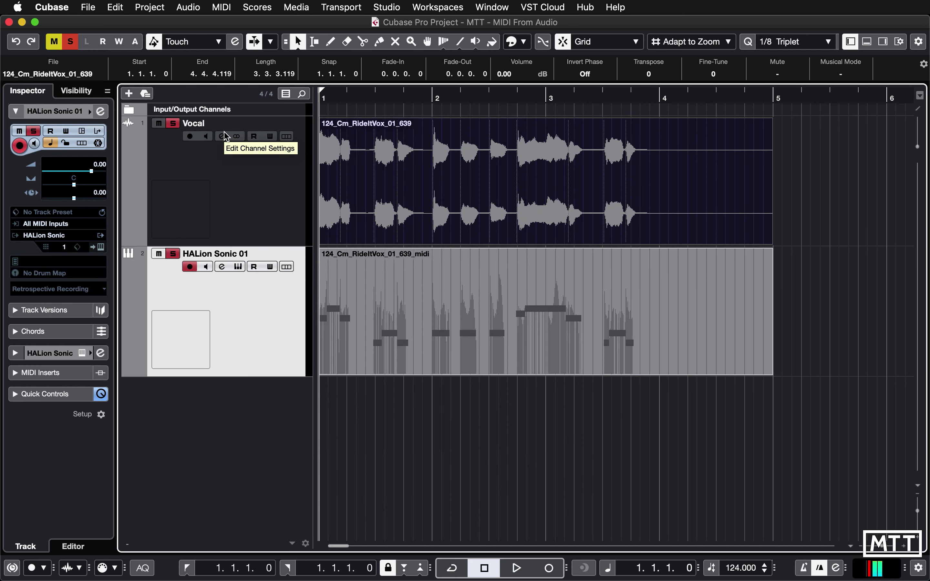
{"action": "left_click", "coordinate": [172, 124]}
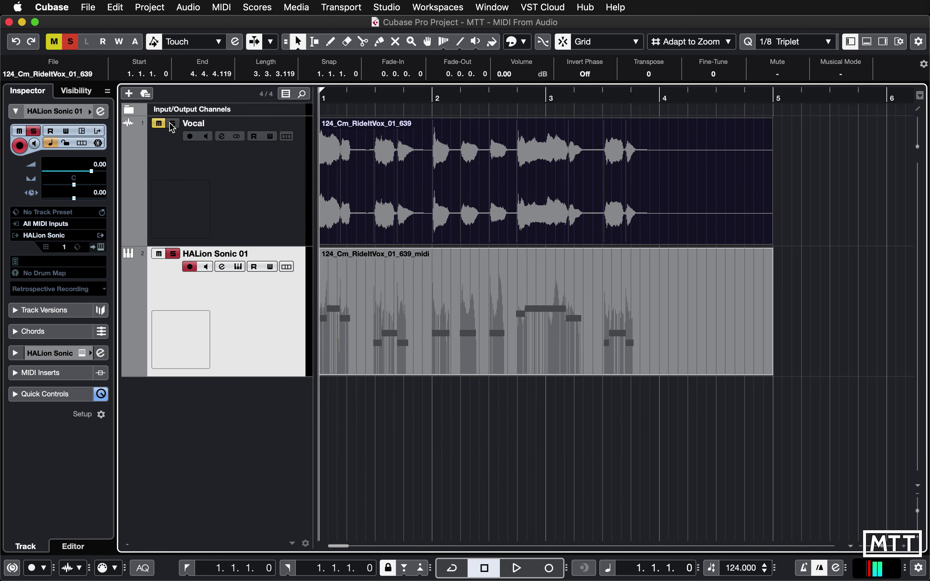
{"action": "key", "text": "space"}
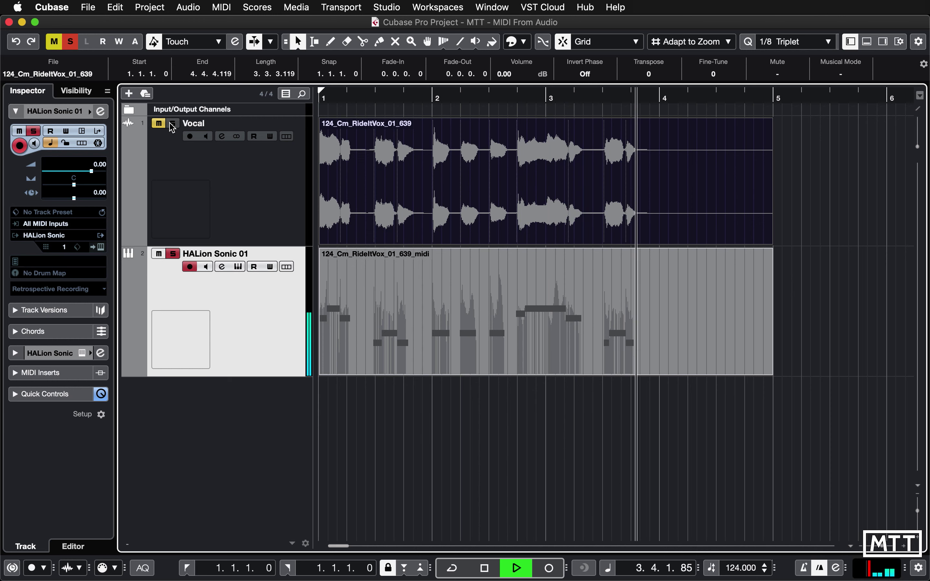
{"action": "key", "text": "space"}
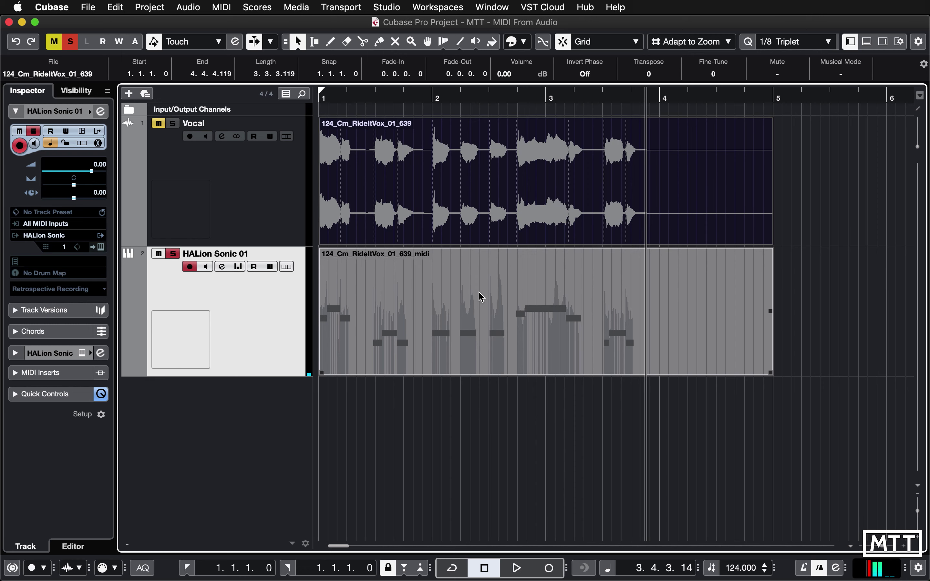
{"action": "left_click", "coordinate": [426, 333]}
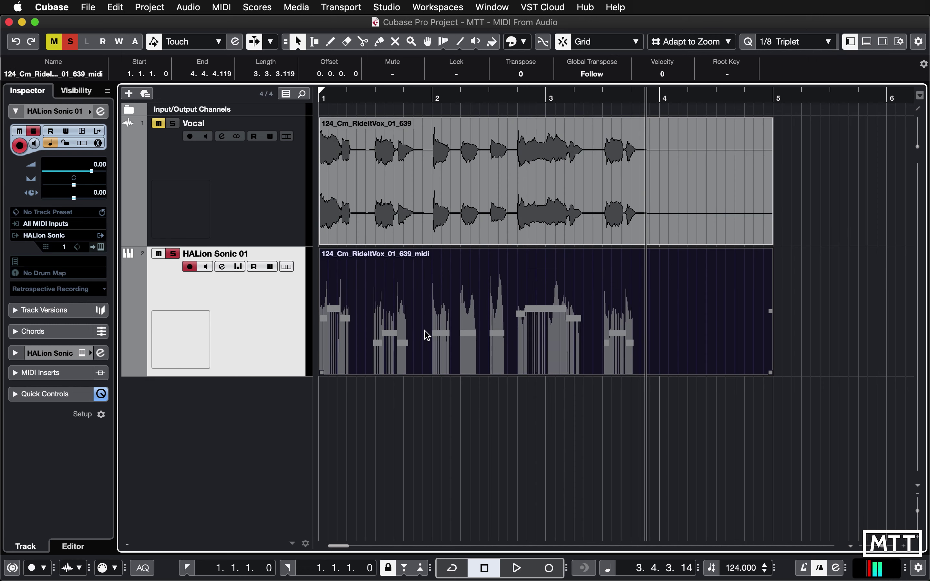
{"action": "left_click", "coordinate": [462, 418]}
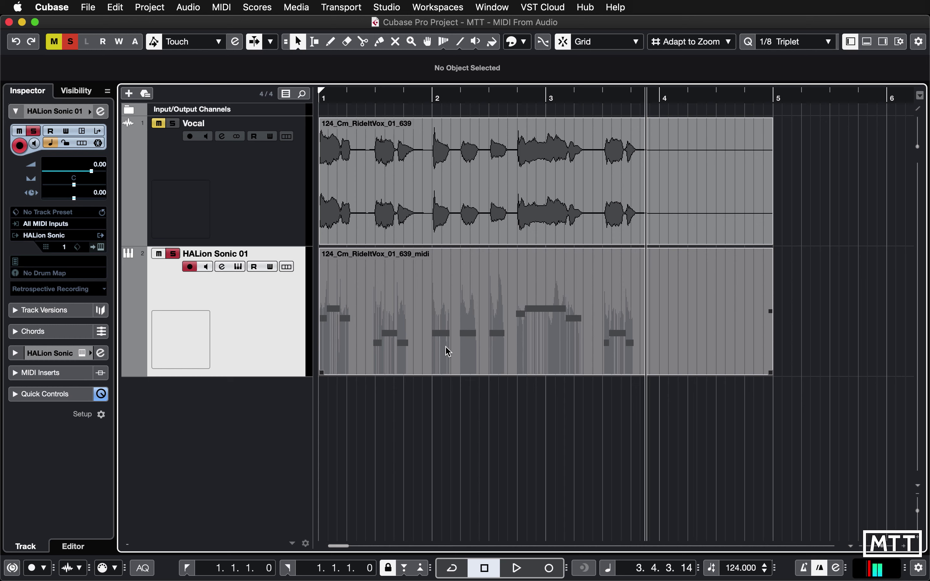
{"action": "key", "text": "Home"}
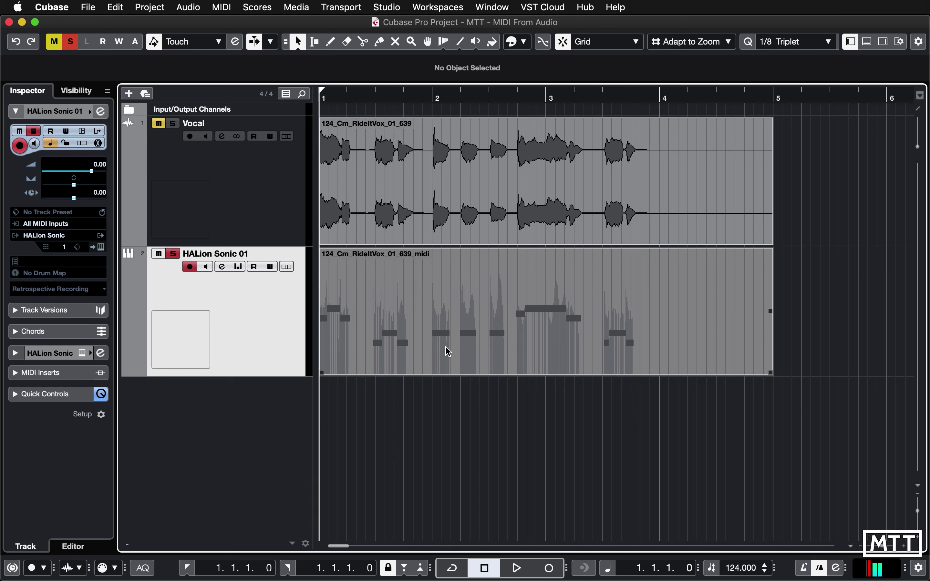
{"action": "left_click", "coordinate": [173, 123]}
{"action": "key", "text": "space"}
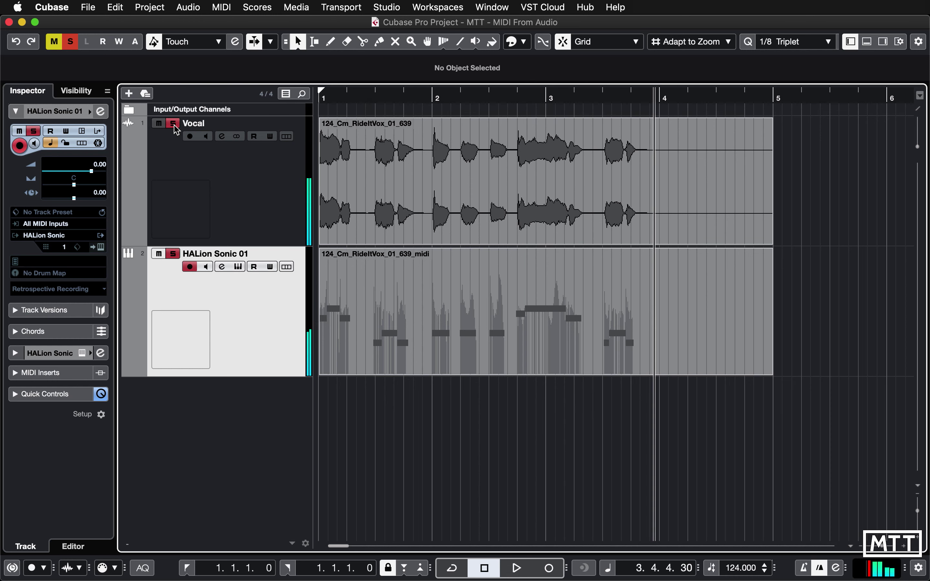
{"action": "key", "text": "space"}
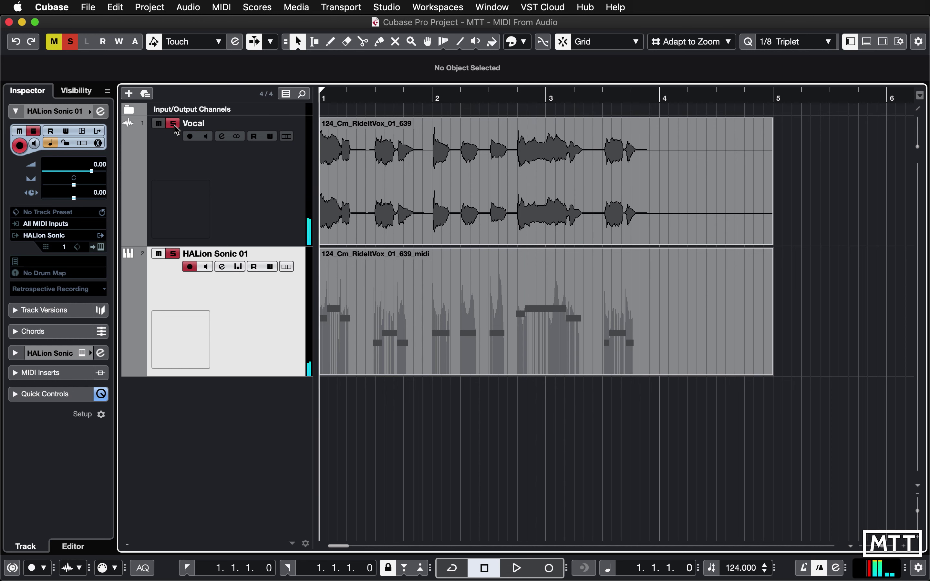